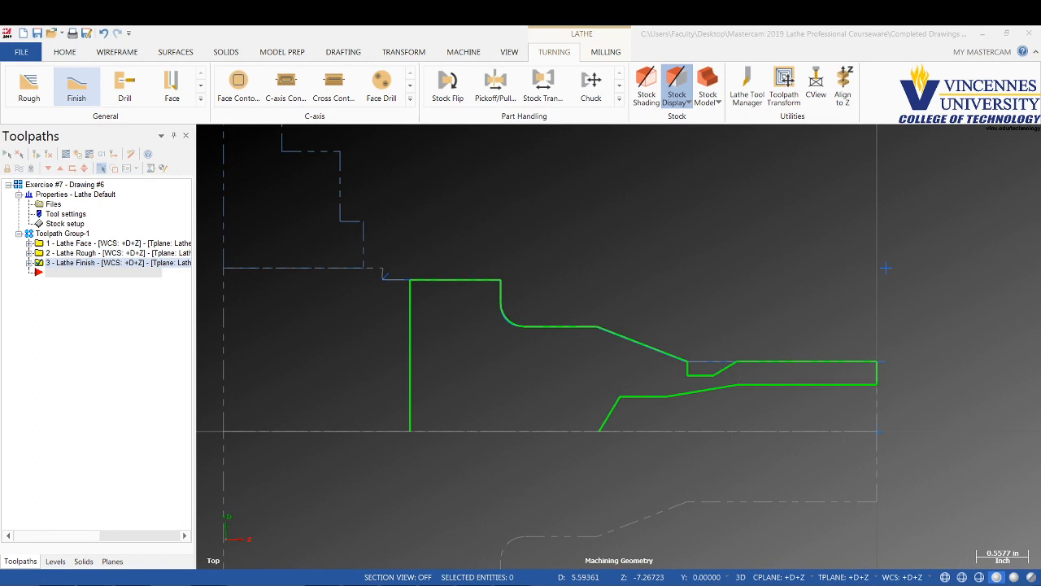
Step: Start a chain-defined Groove toolpath and chain the relief groove from its angled wall across the floor to the vertical wall
left_click(200, 100)
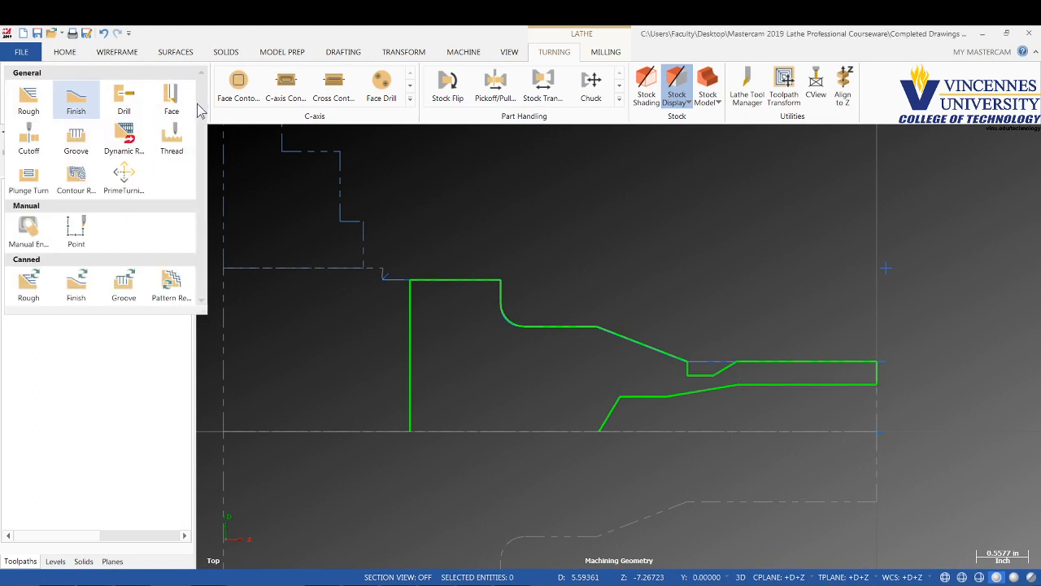
left_click(77, 138)
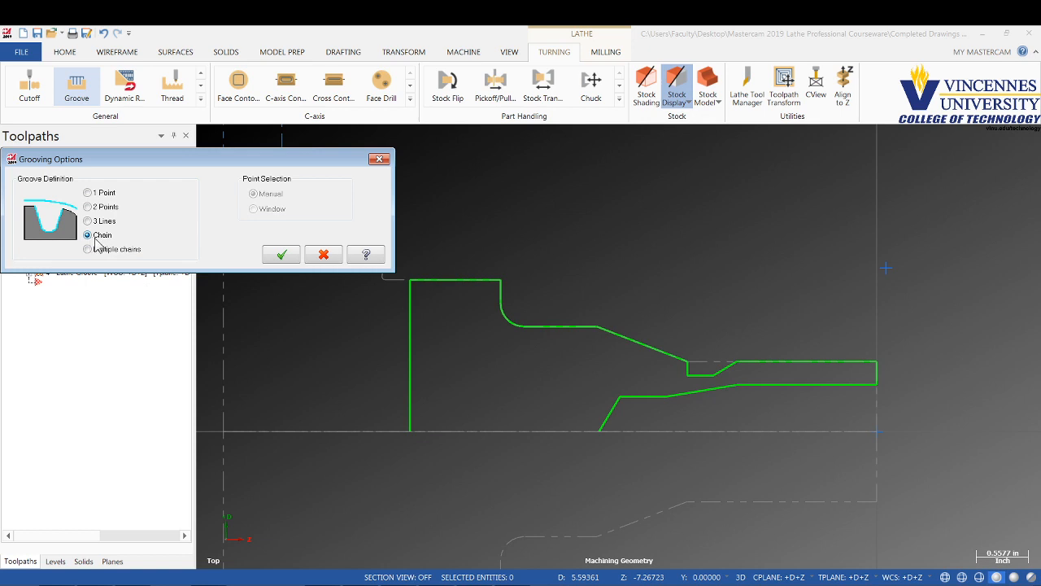
left_click(283, 255)
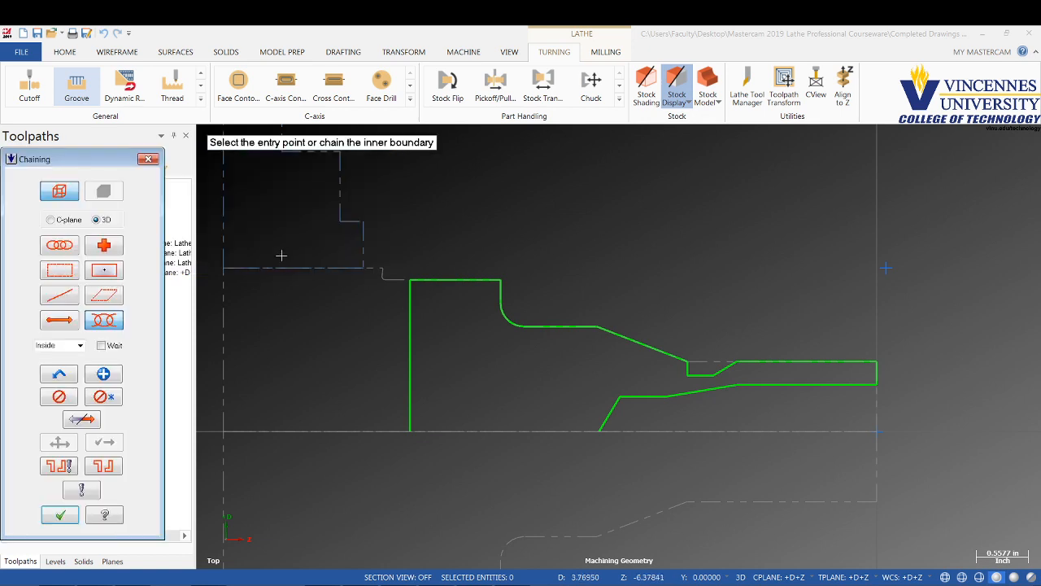
scroll(744, 362, "up", 3)
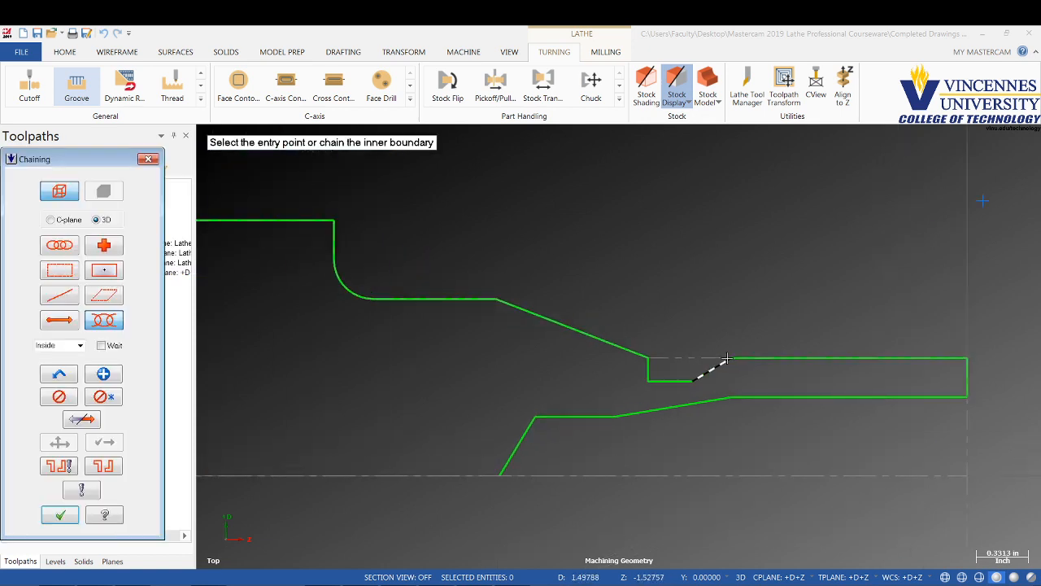
left_click(726, 359)
left_click(648, 363)
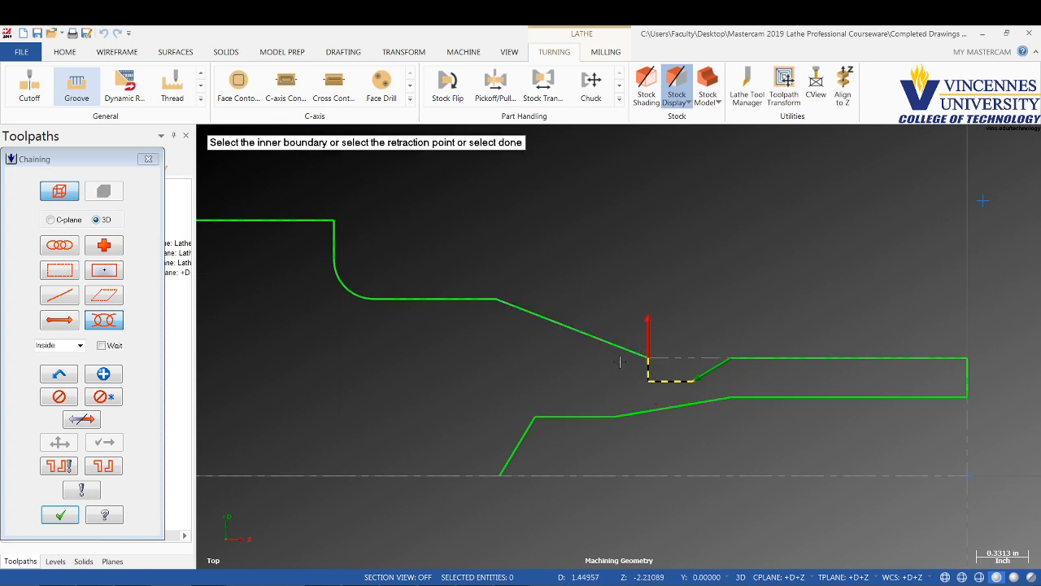
left_click(62, 515)
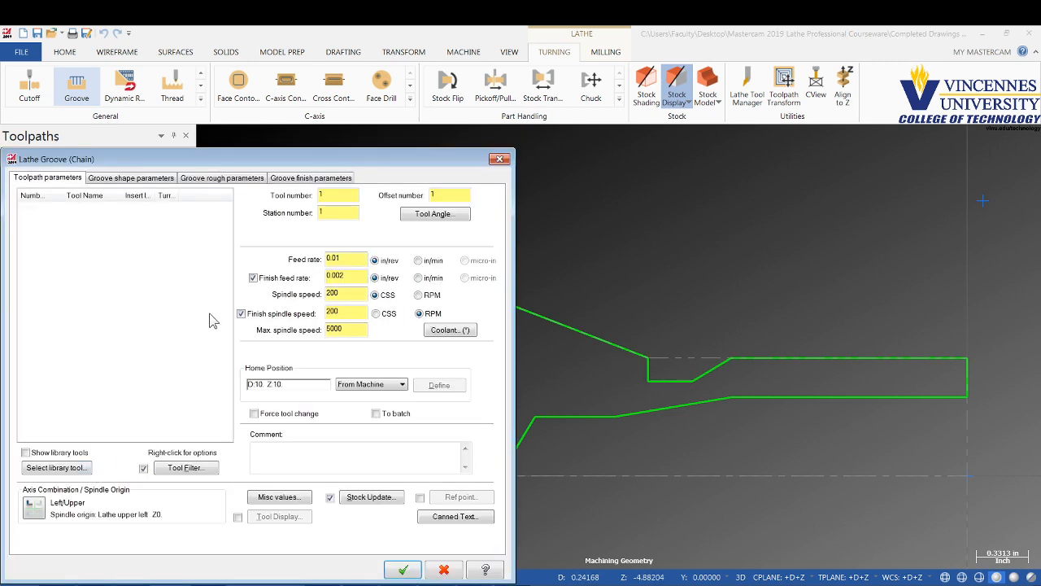
Step: Choose the T4444 R0.01 W0.125 OD Groove Right - Narrow tool from the tool library for the groove
left_click(55, 468)
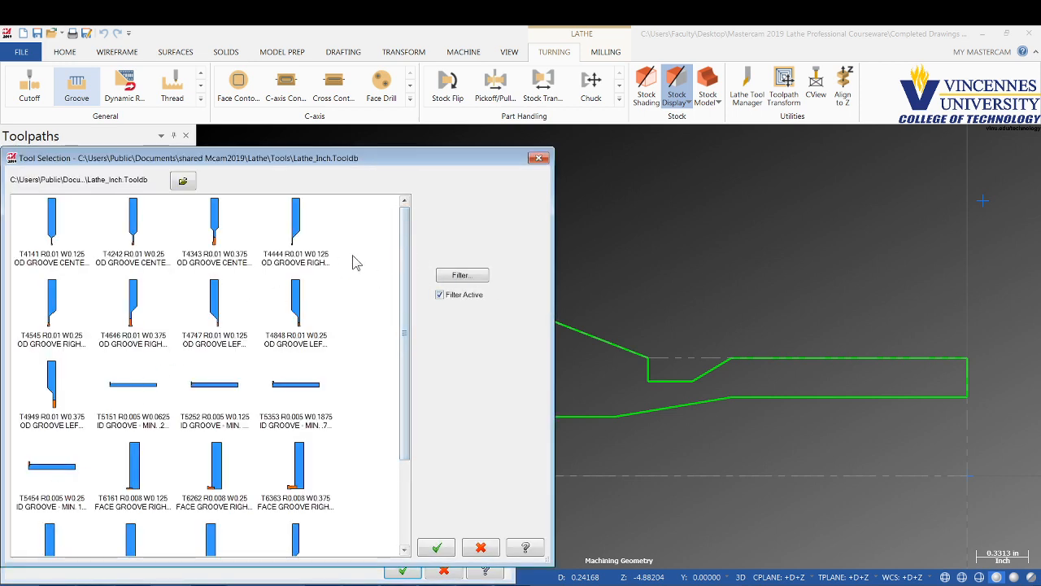
left_click(295, 242)
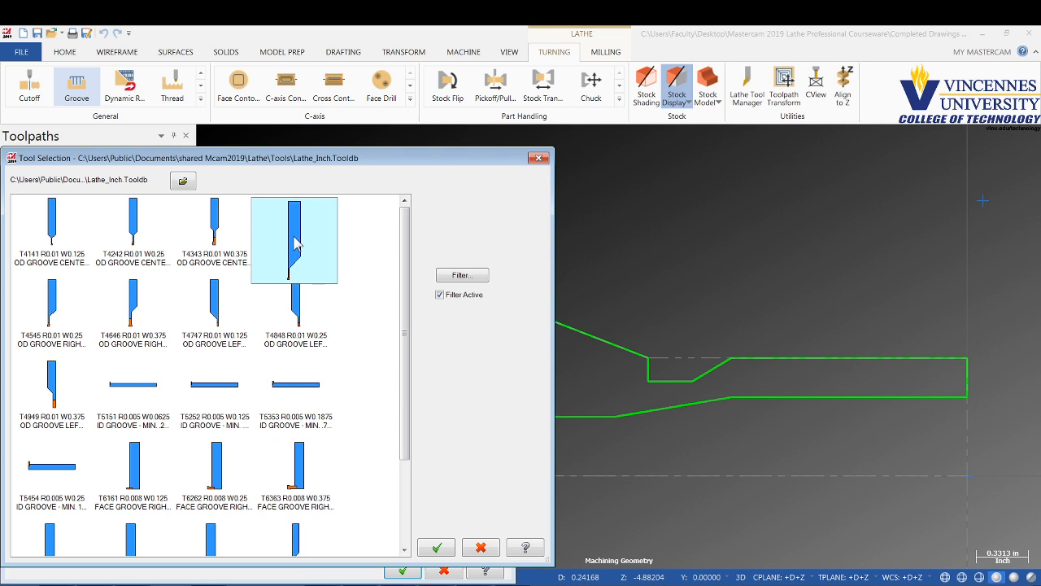
left_click(296, 242)
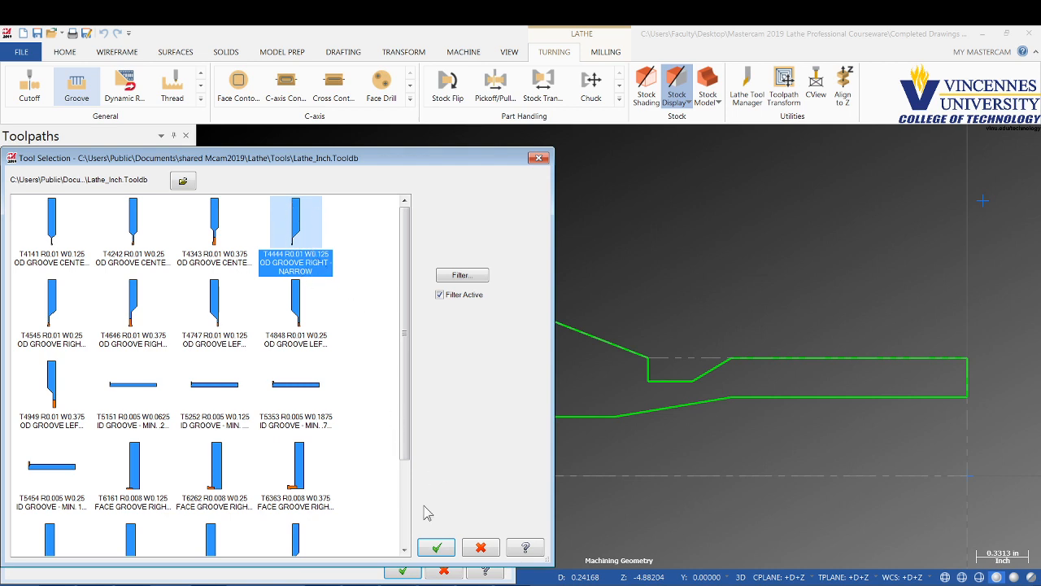
left_click(437, 548)
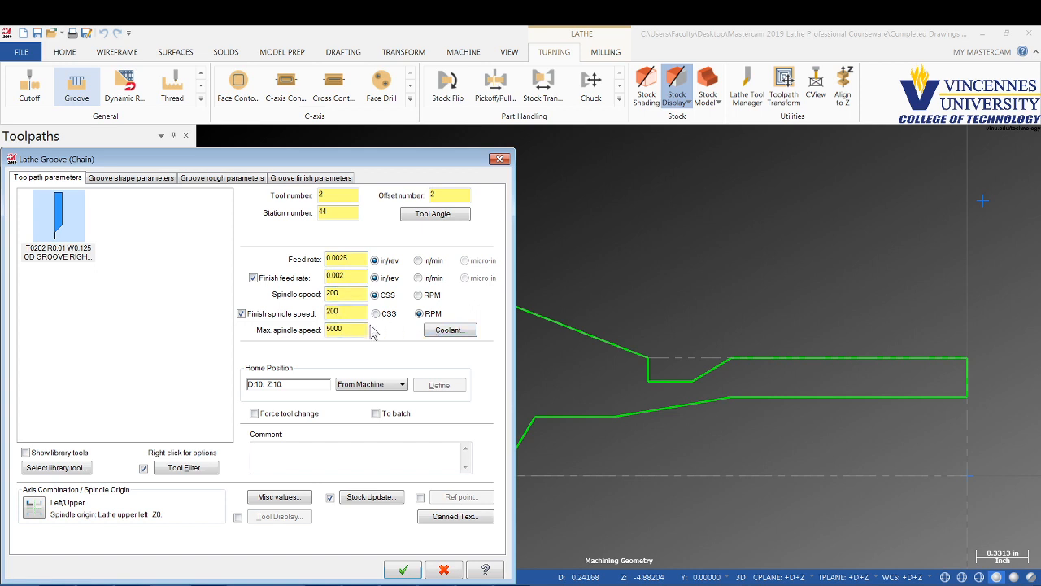
Step: Complete the groove's toolpath parameters with a maximum spindle speed of 1000, flood coolant on and the comment RELIEF GROOVE
double_click(346, 329)
type("1")
left_click(463, 330)
left_click(151, 180)
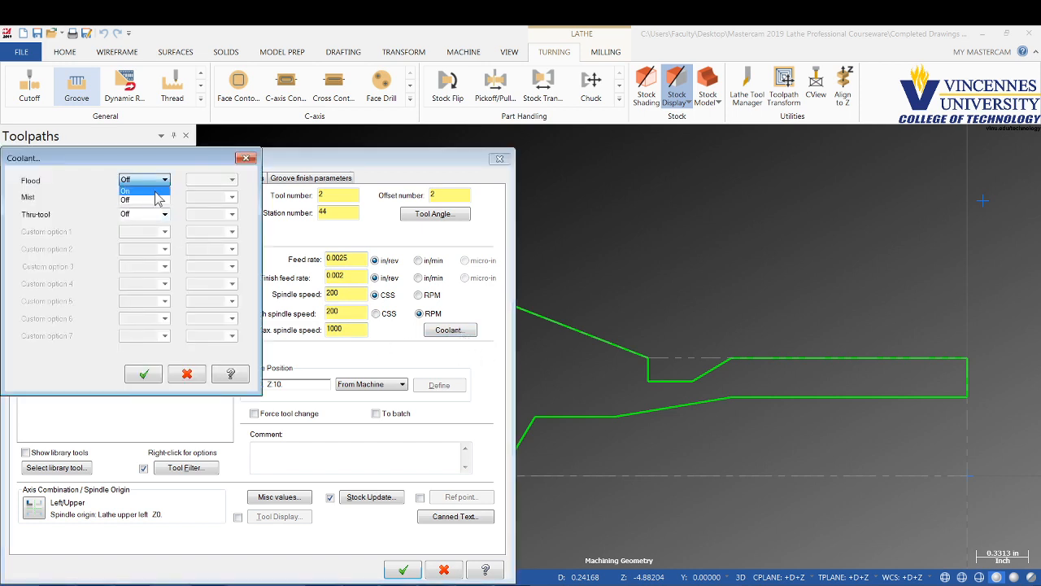
left_click(146, 199)
left_click(144, 373)
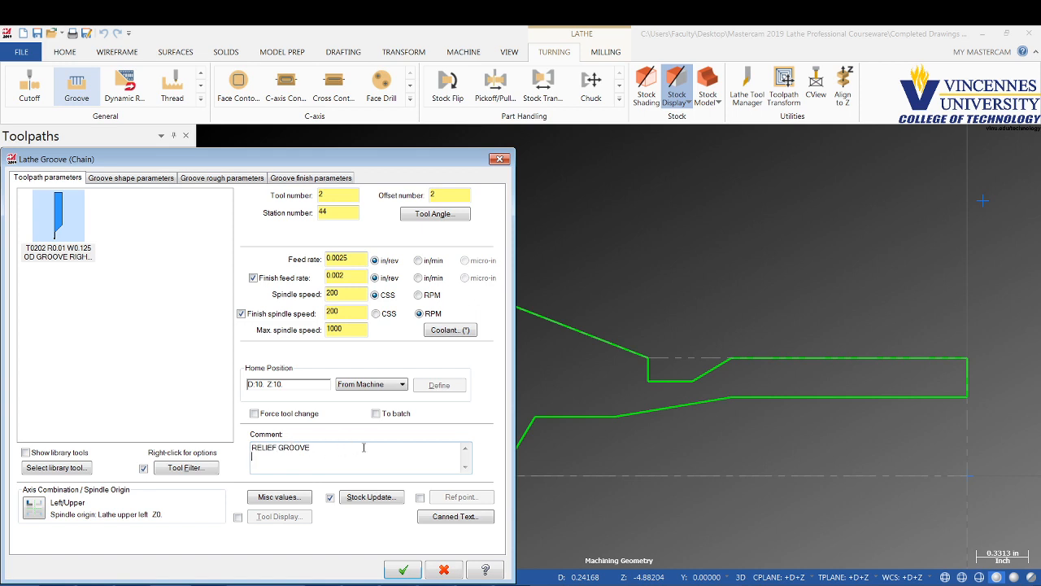
Step: Use stock for the groove's outer boundary and rough it at 75 percent of tool width with smooth groove walls
left_click(123, 184)
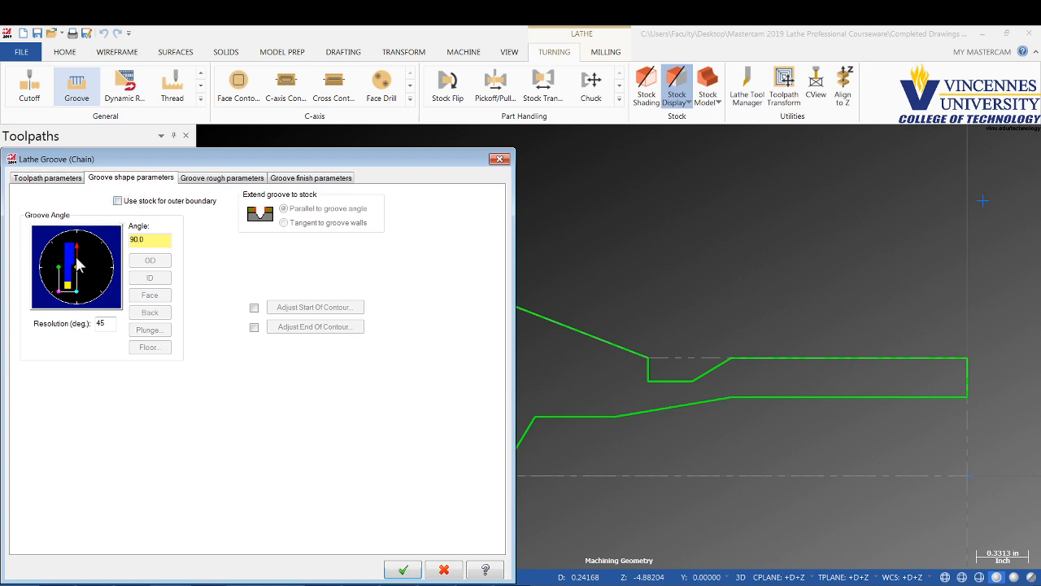
left_click(122, 203)
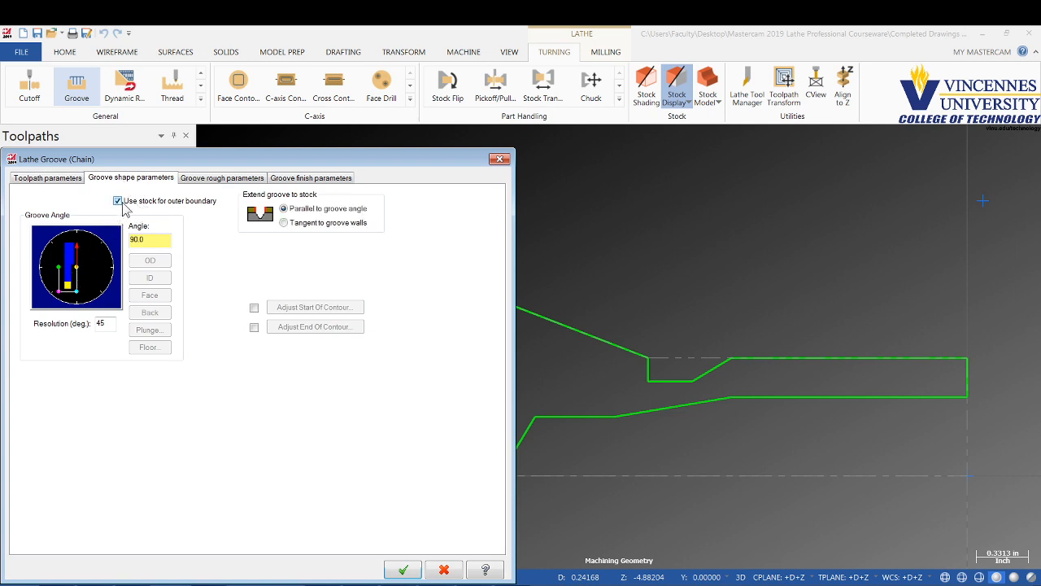
left_click(224, 180)
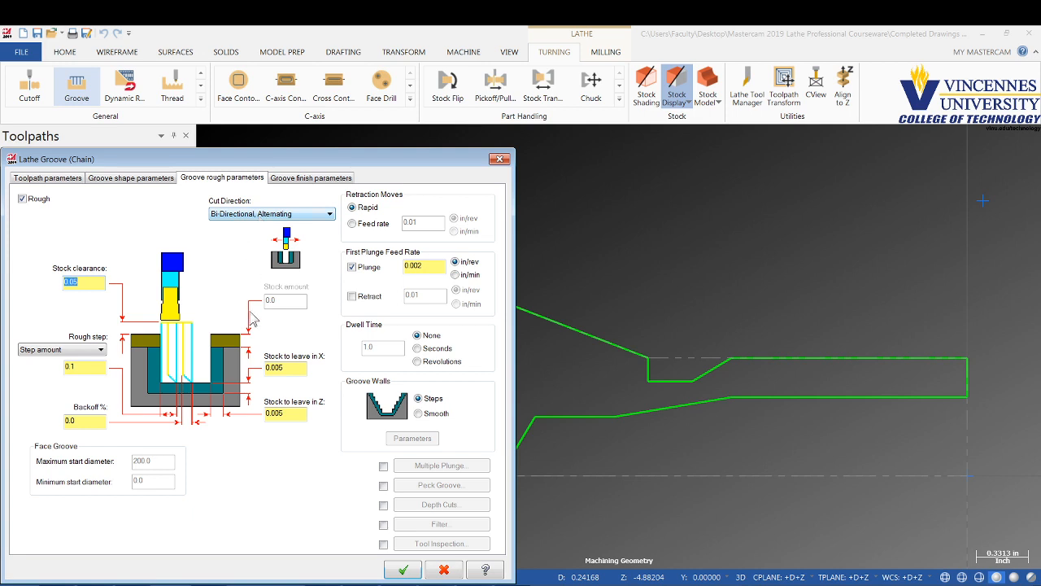
left_click(81, 349)
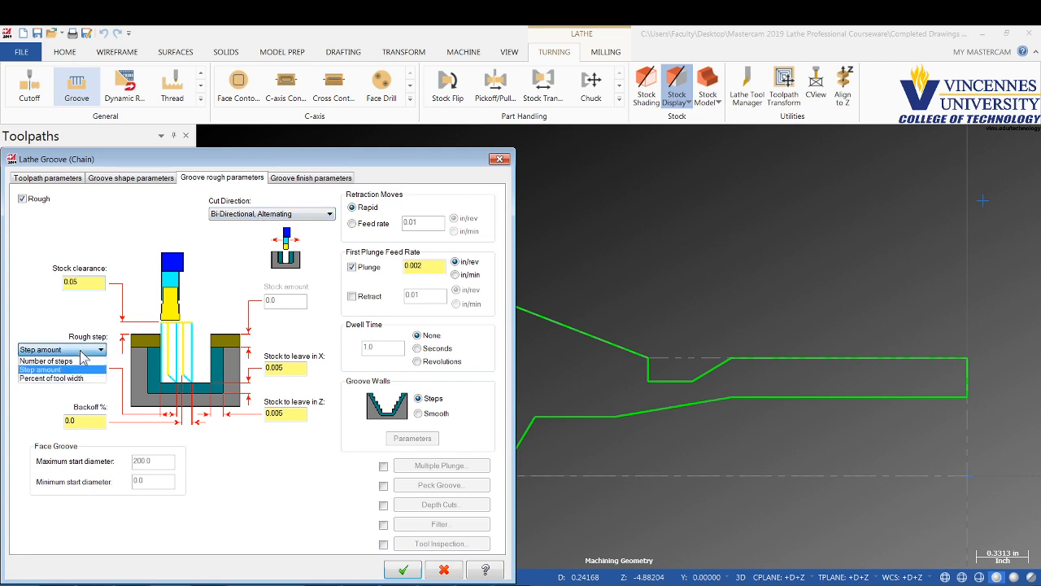
left_click(49, 378)
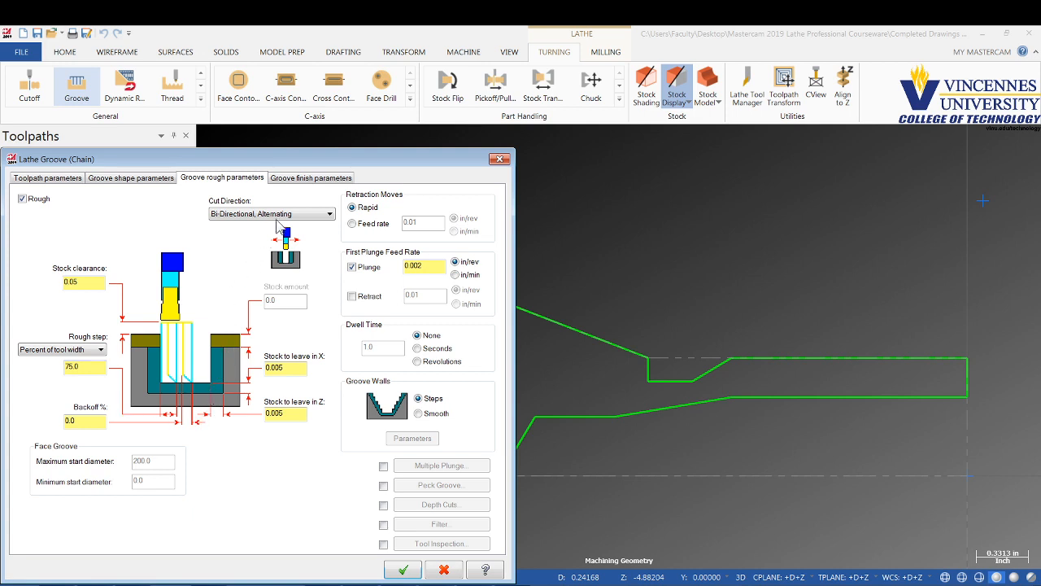
left_click(427, 415)
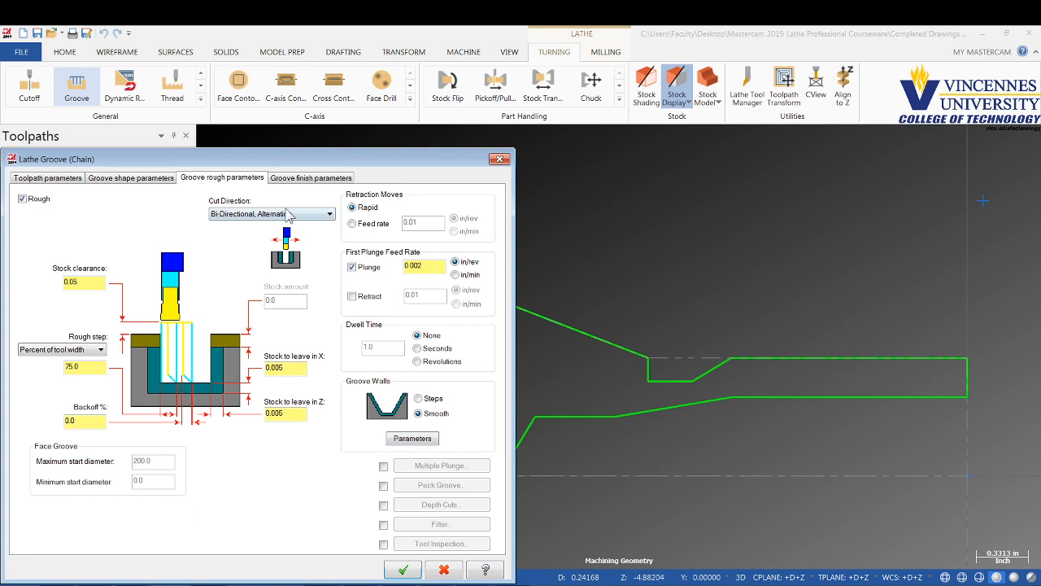
Step: Set the finish overlap between passes to 0.02 and the second pass lead-in angle to -90, and generate the groove toolpath
left_click(303, 180)
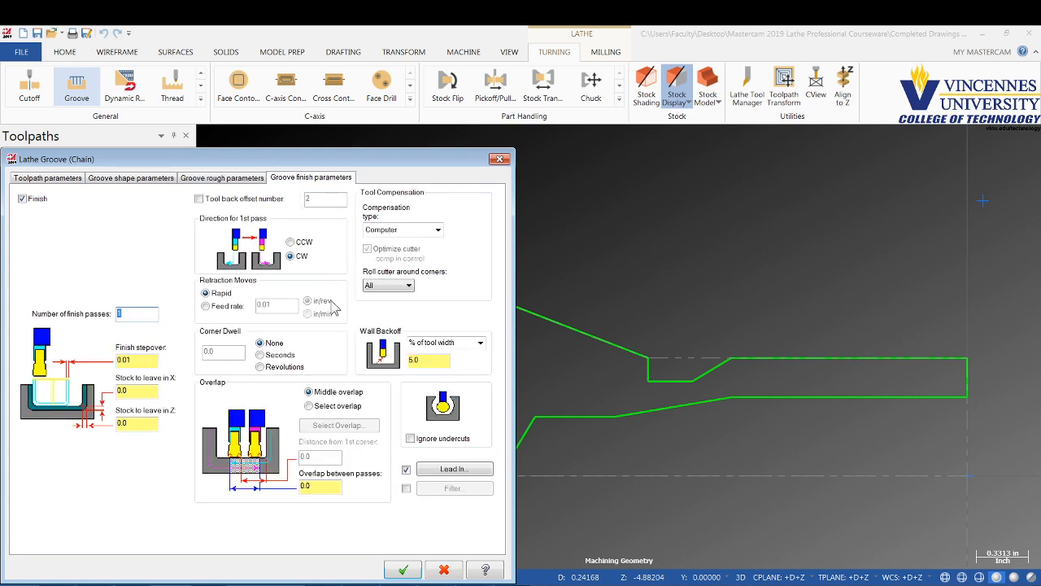
left_click(322, 489)
type(".02")
left_click(457, 469)
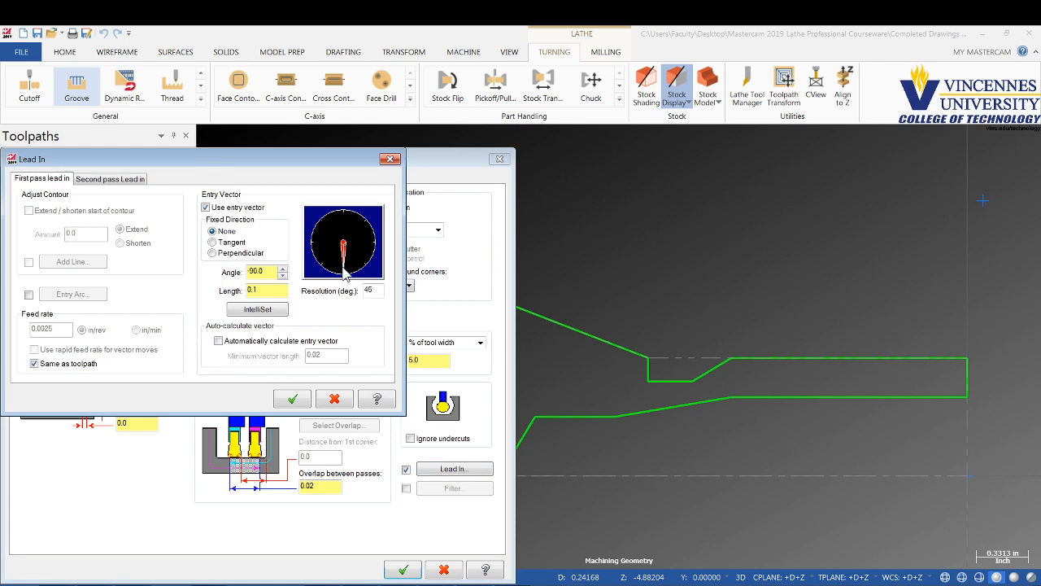
left_click(94, 179)
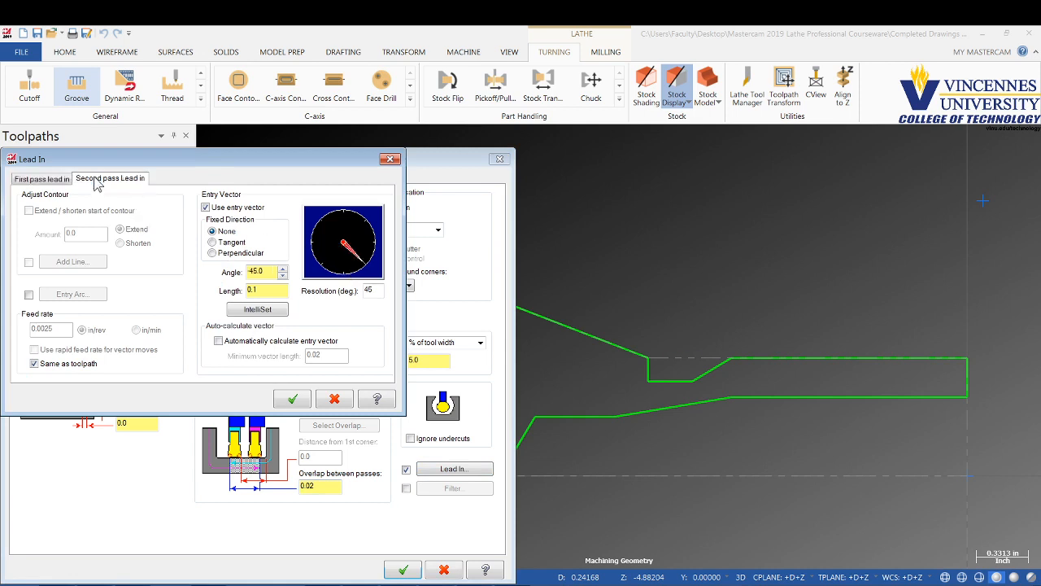
left_click(344, 258)
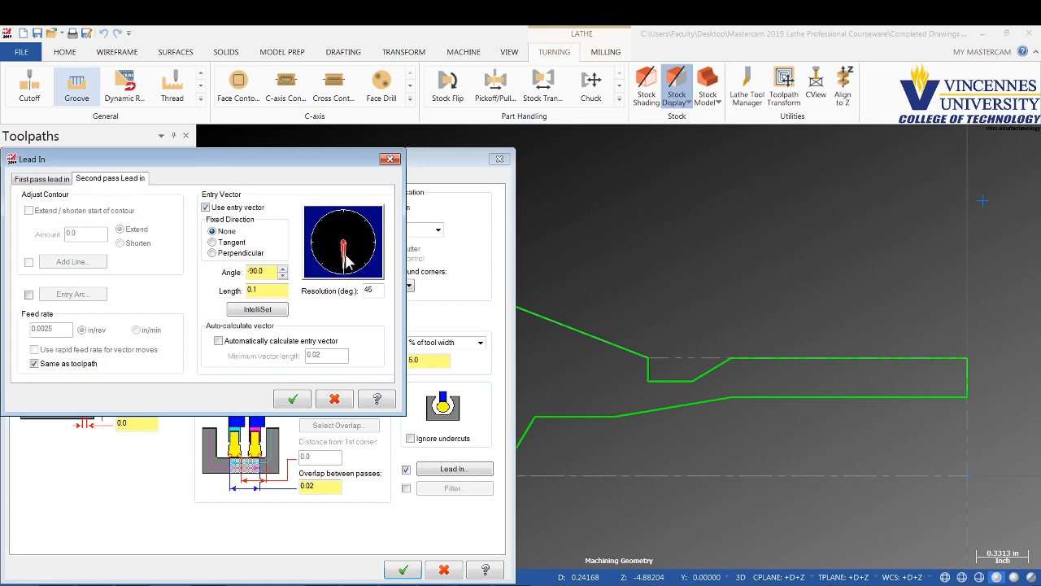
left_click(291, 399)
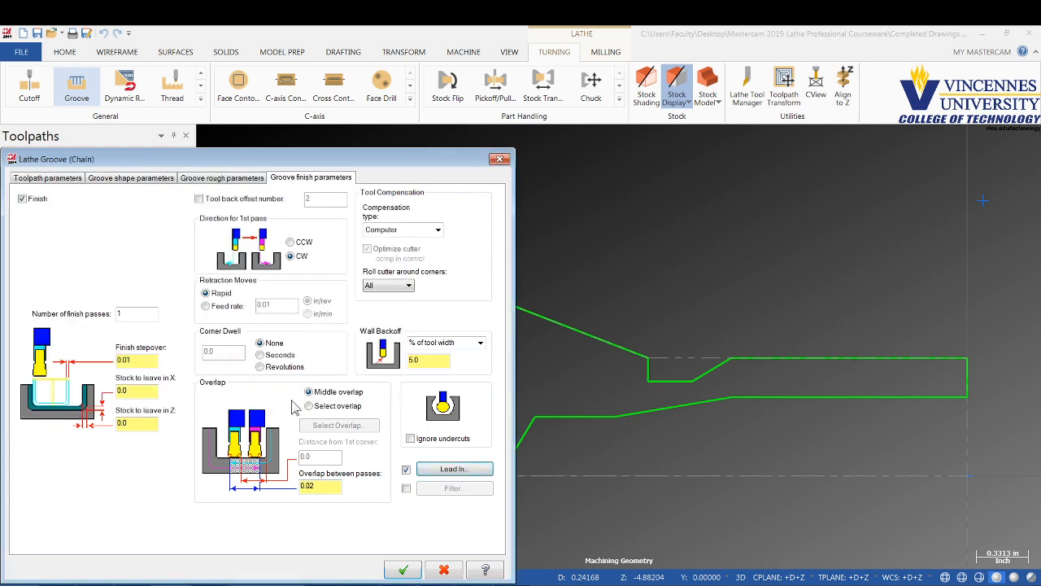
left_click(404, 572)
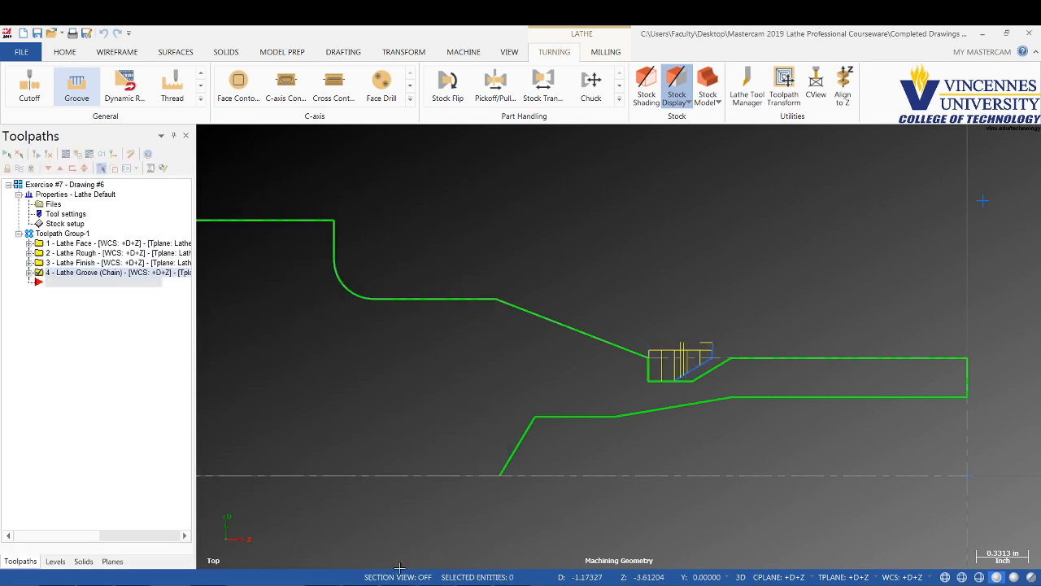
Step: Examine the groove toolpath up close and play its backplot to check the tool's roughing and finishing moves
scroll(706, 364, "up", 5)
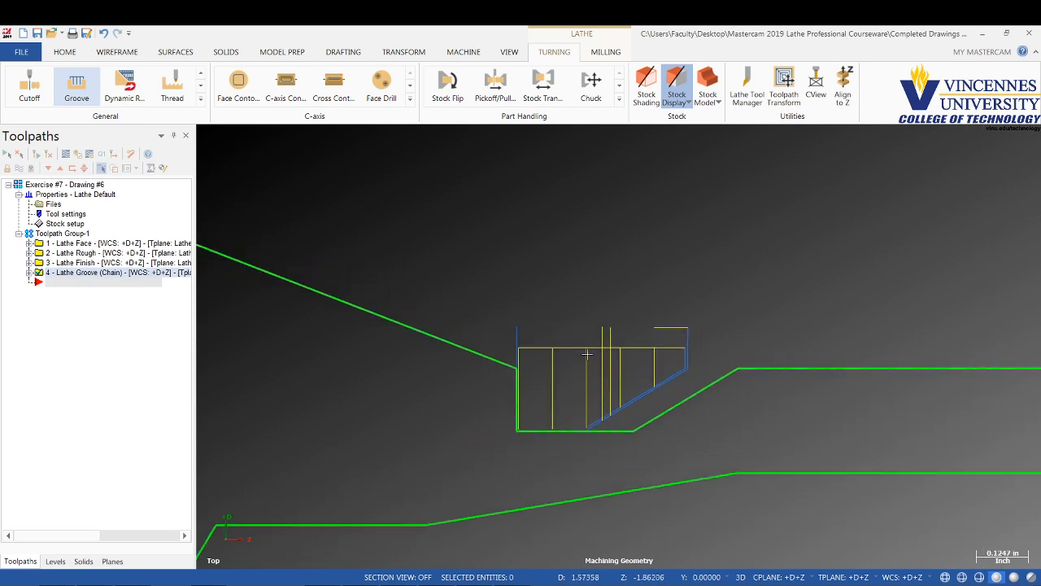
scroll(602, 388, "up", 3)
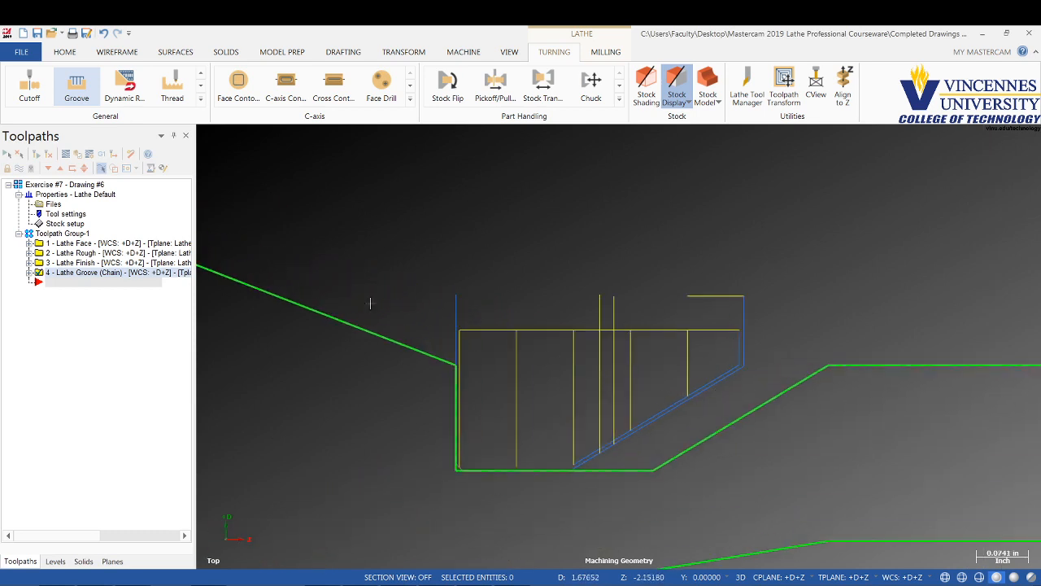
left_click(68, 154)
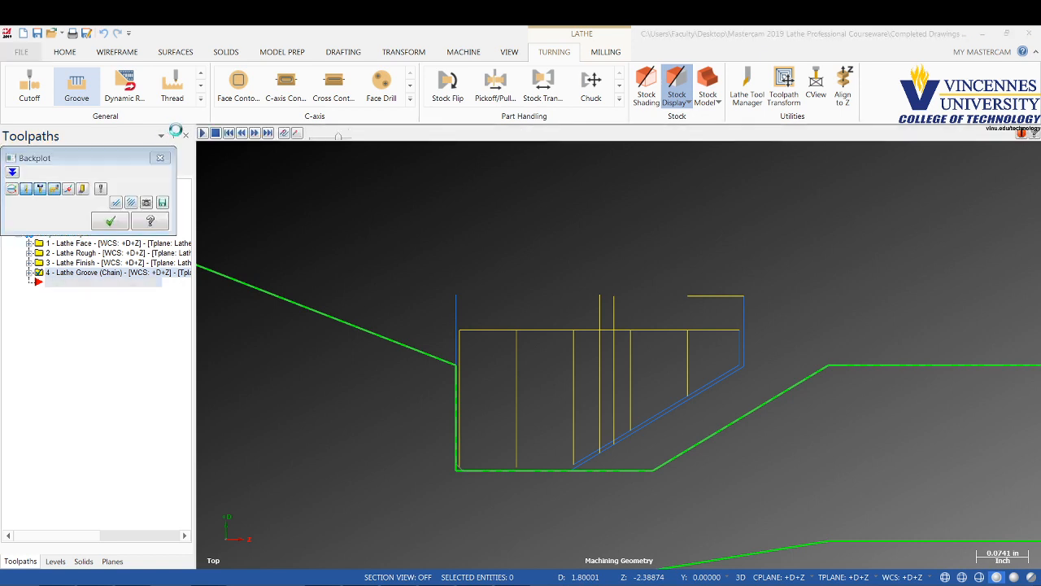
left_click(202, 133)
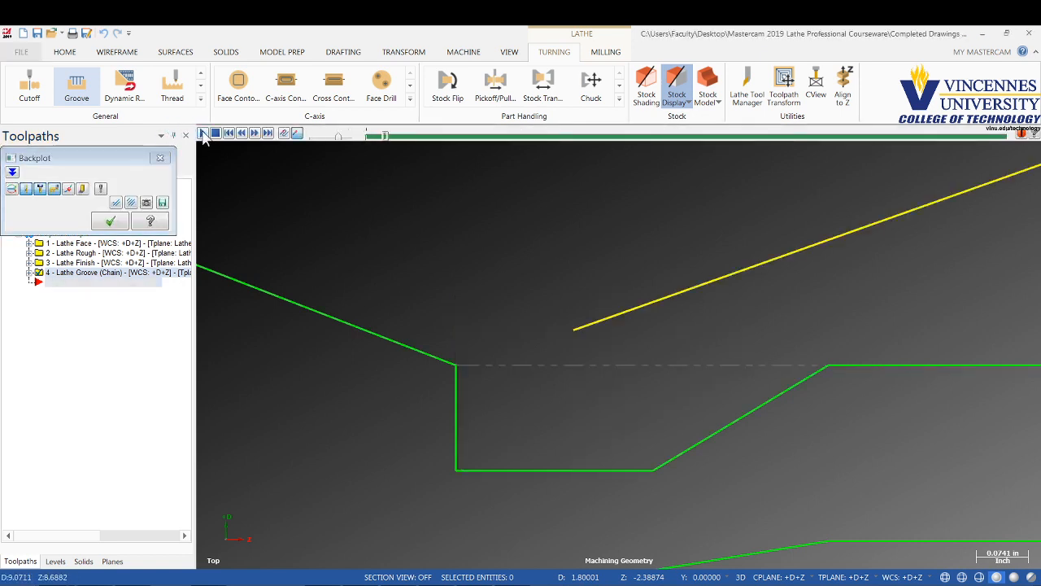
left_click_drag(337, 138, 345, 140)
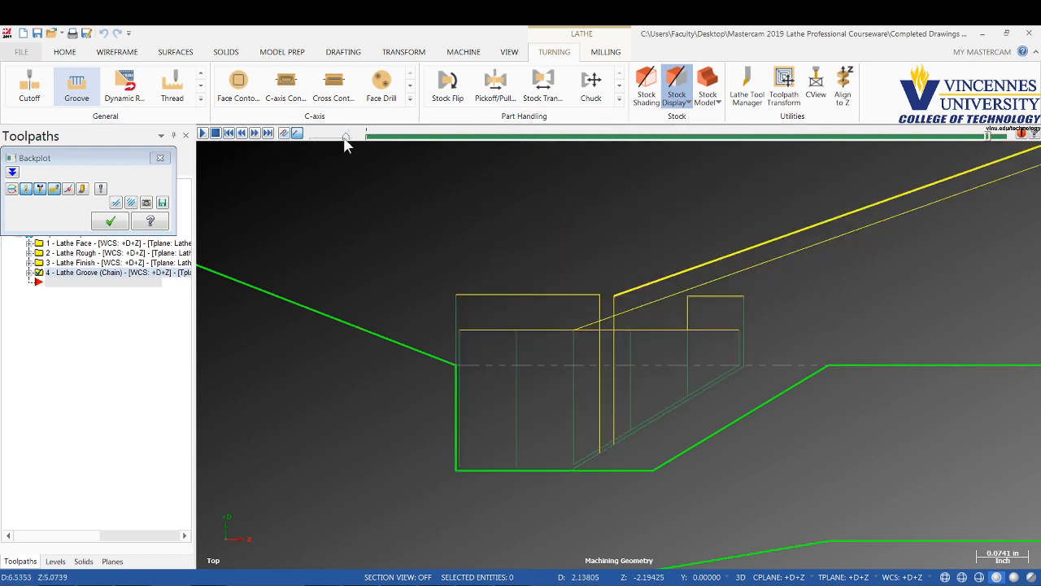
left_click_drag(344, 139, 338, 139)
scroll(445, 373, "down", 4)
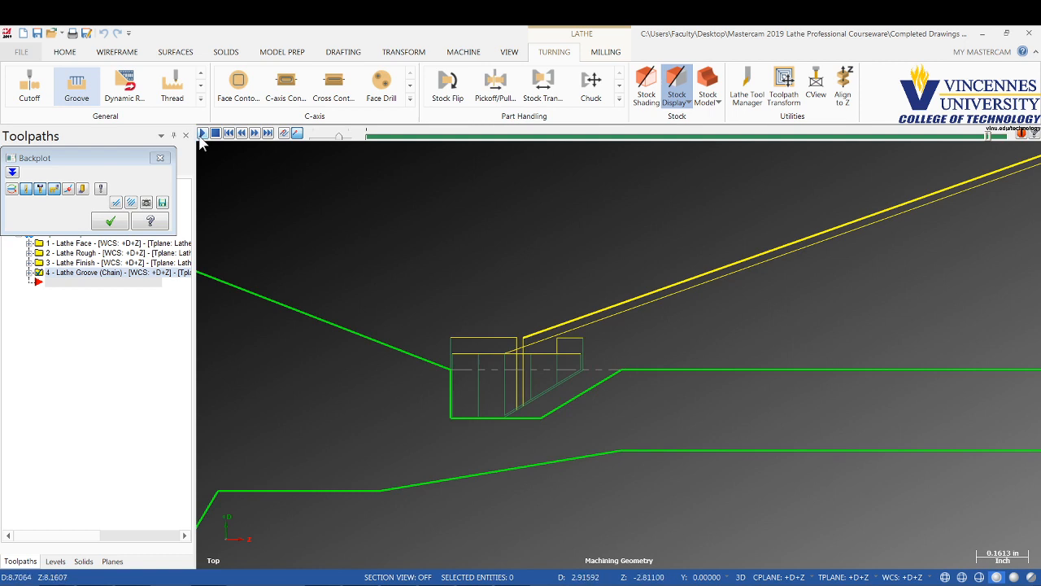
left_click(387, 136)
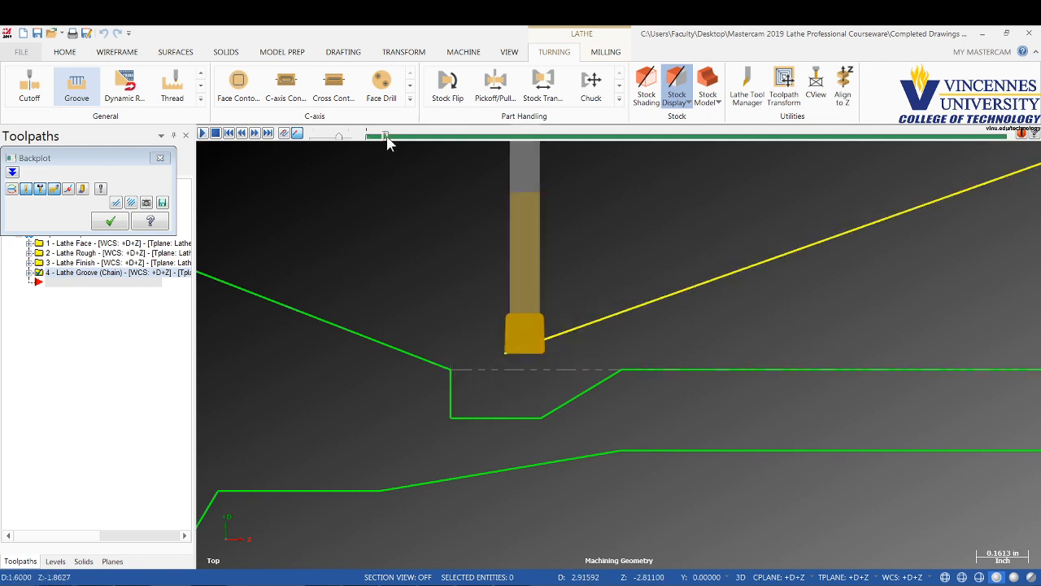
left_click(203, 135)
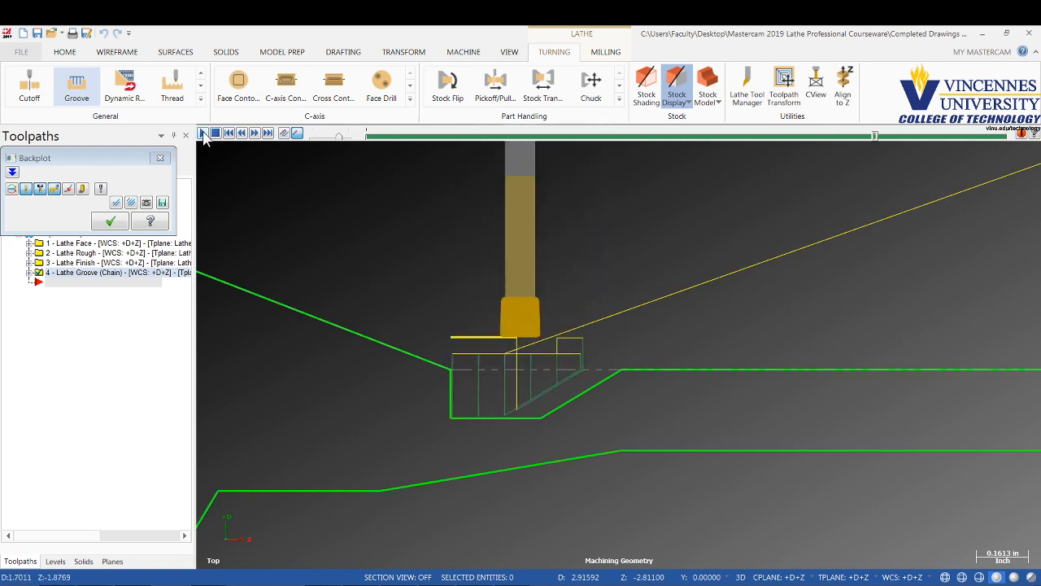
left_click(162, 157)
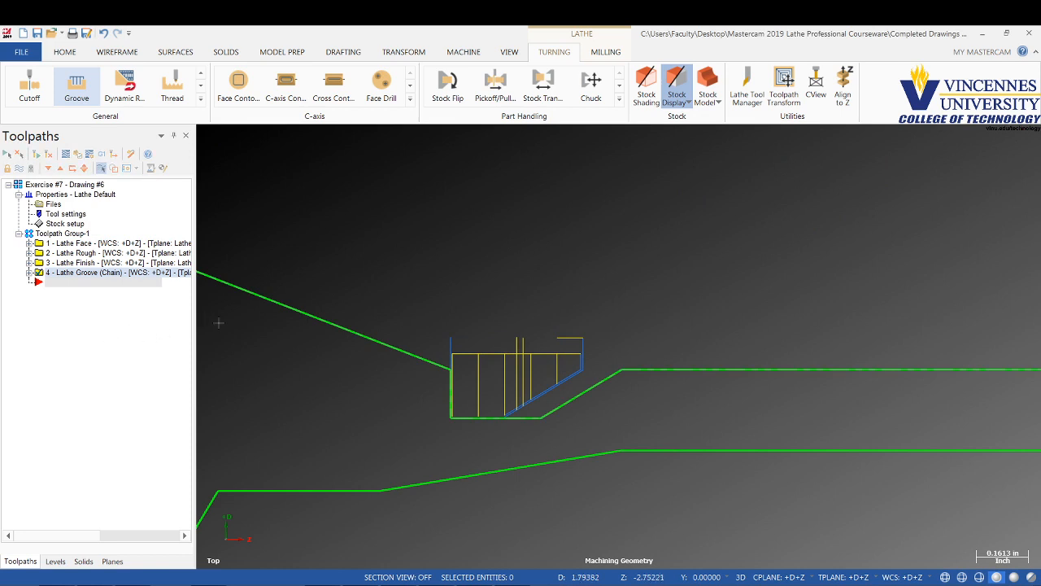
Step: Reopen the groove operation's parameters and review the shape and roughing settings, including the Peck Groove option
left_click(30, 273)
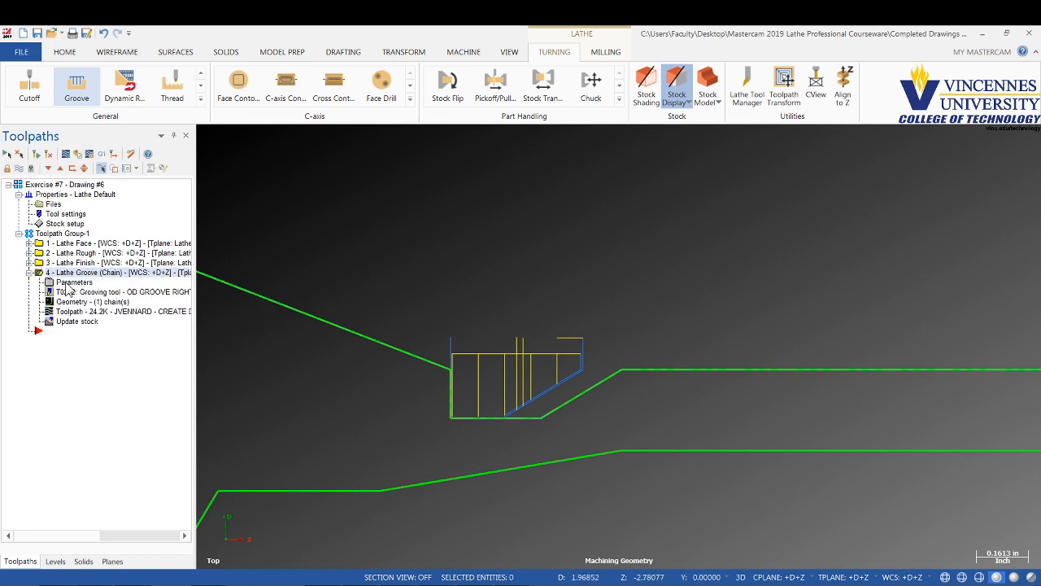
left_click(71, 283)
left_click(69, 179)
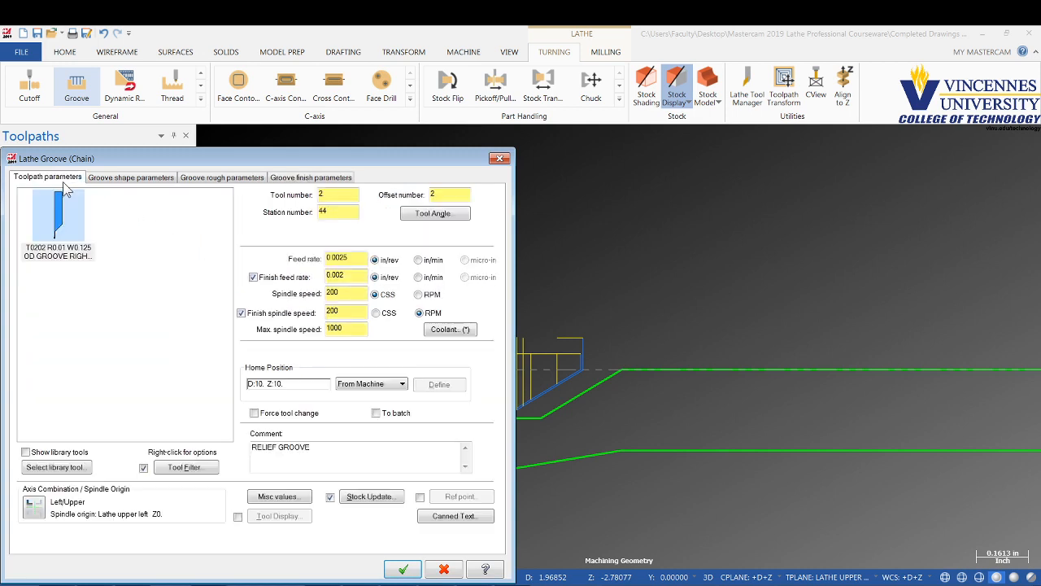
left_click(123, 179)
left_click(193, 179)
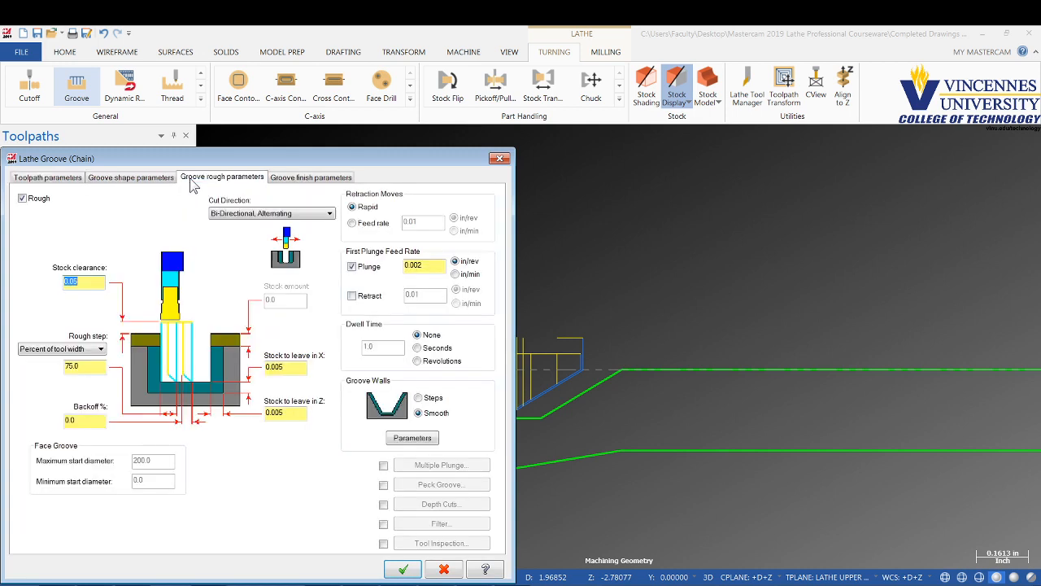
left_click(383, 485)
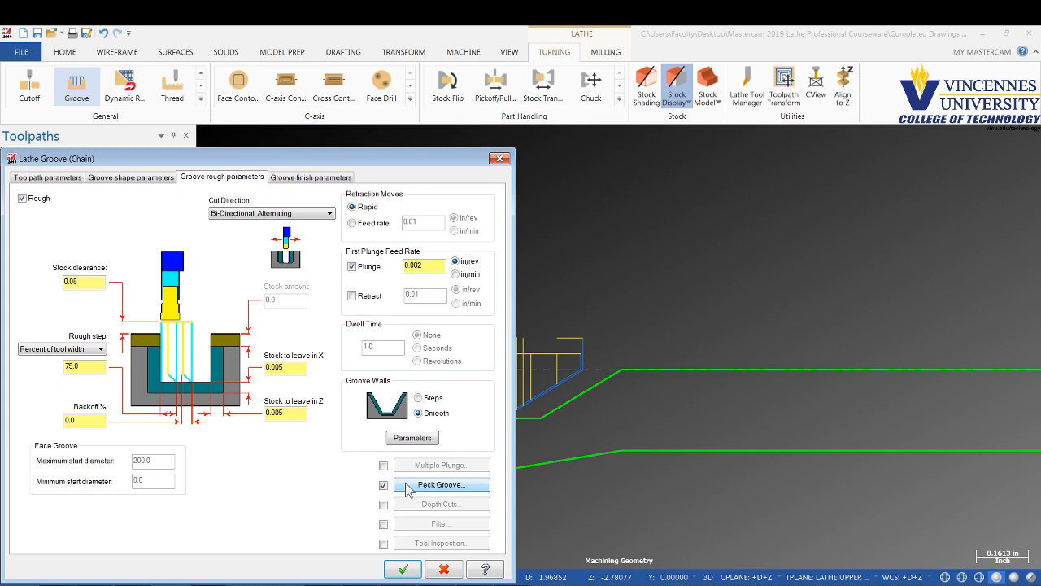
left_click(383, 485)
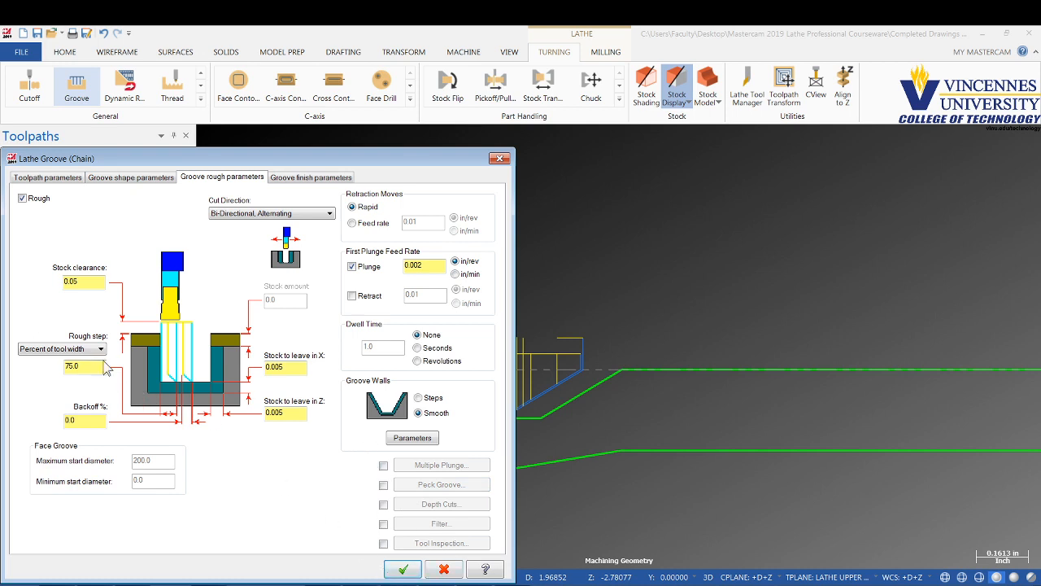
left_click(395, 573)
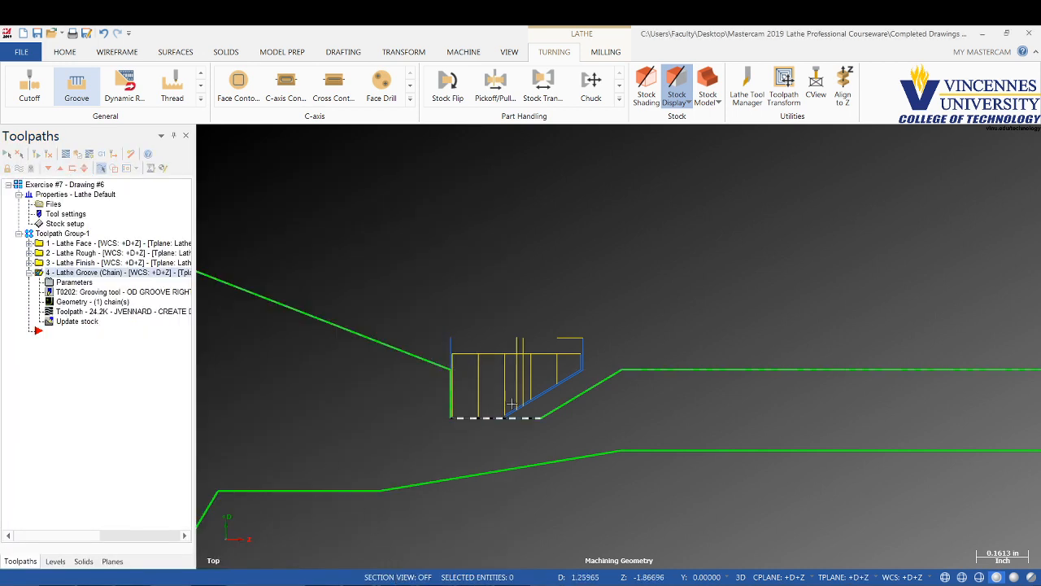